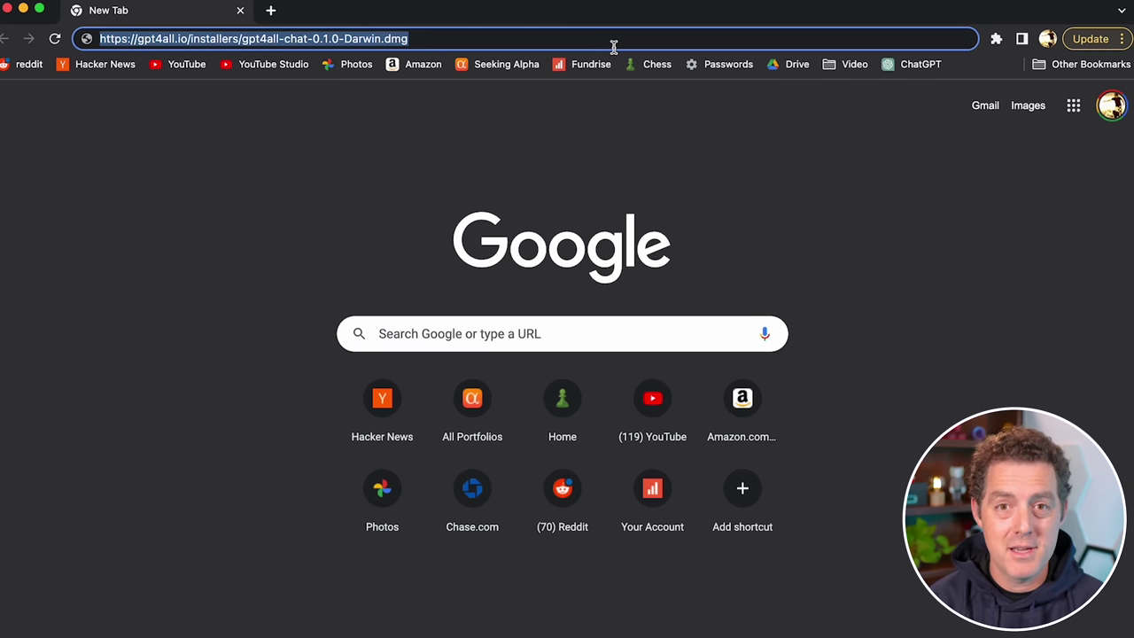
# - Download the gpt4all-chat-0.1.0-Darwin DMG installer and save it to Downloads
pyautogui.press('Return')
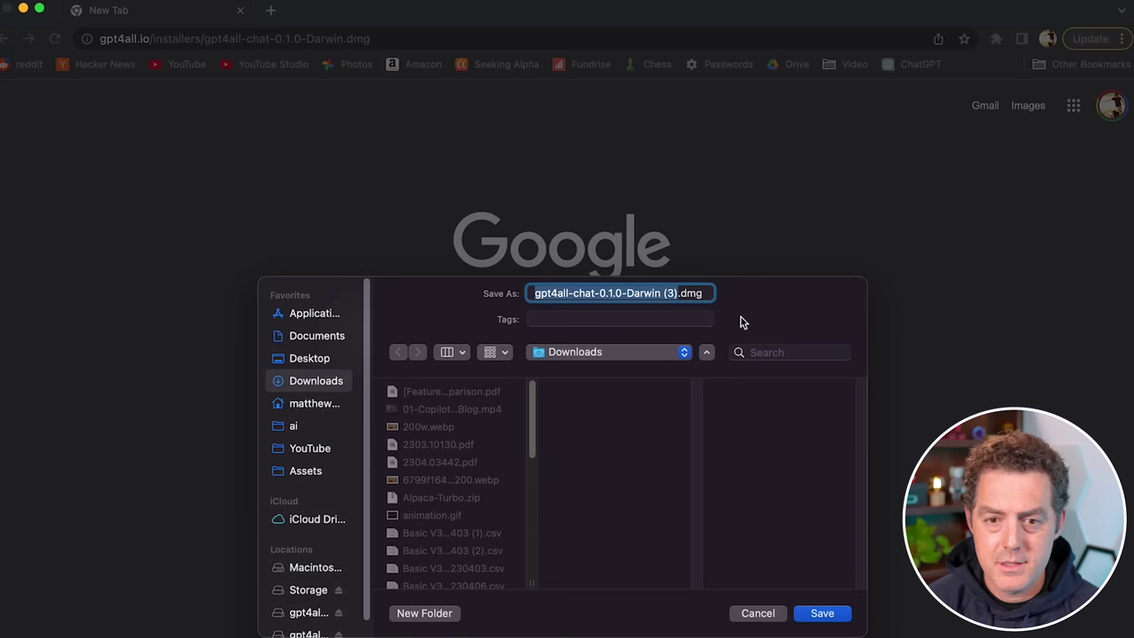
pyautogui.click(822, 613)
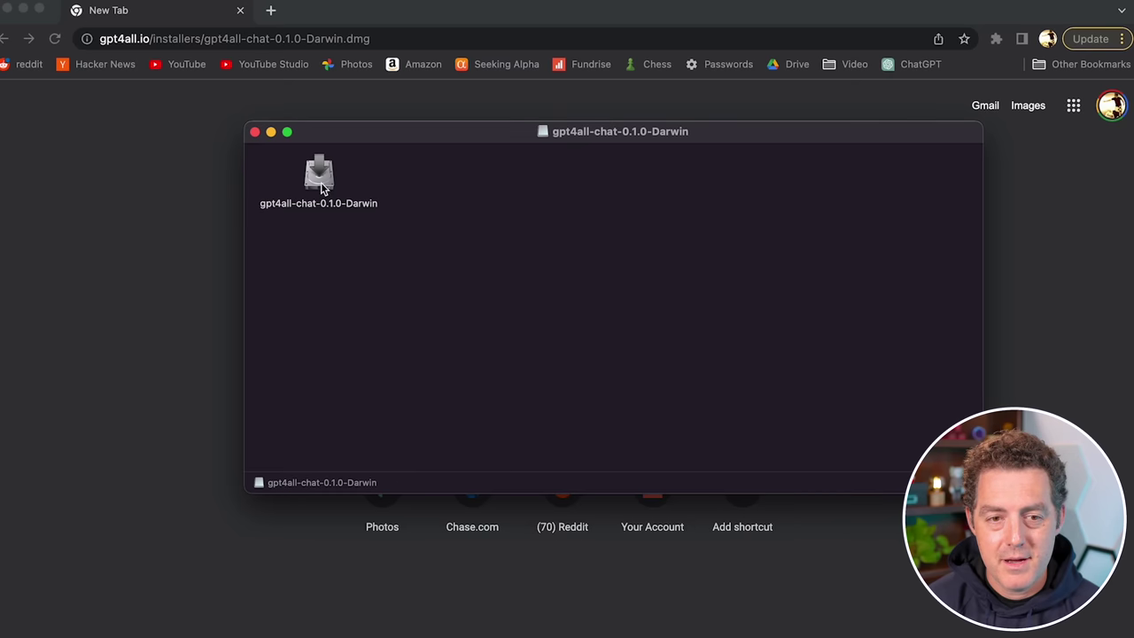
# - Dismiss the unverified-developer warning, then force-open the gpt4all-chat installer from the disk image
pyautogui.doubleClick(320, 177)
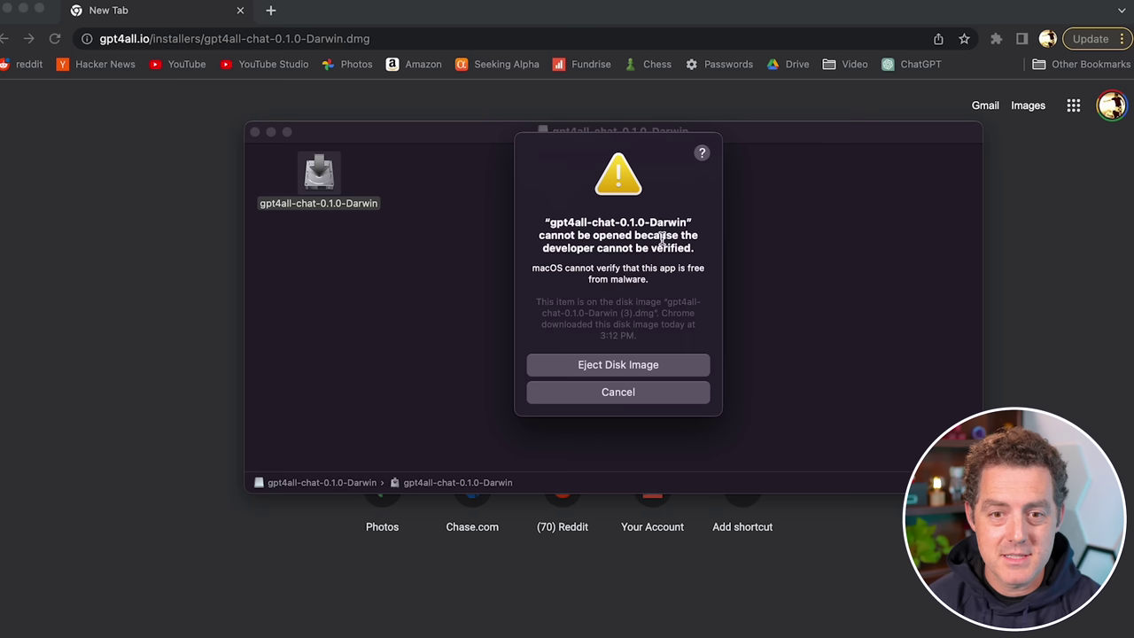
pyautogui.click(619, 393)
pyautogui.click(322, 182)
pyautogui.rightClick(321, 183)
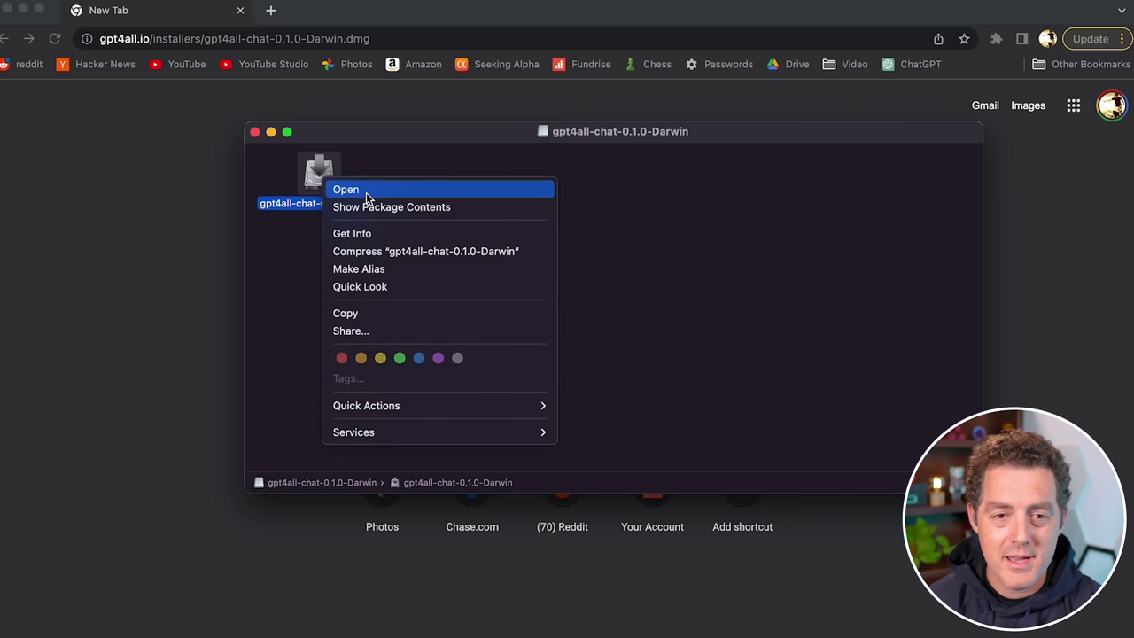
pyautogui.click(366, 195)
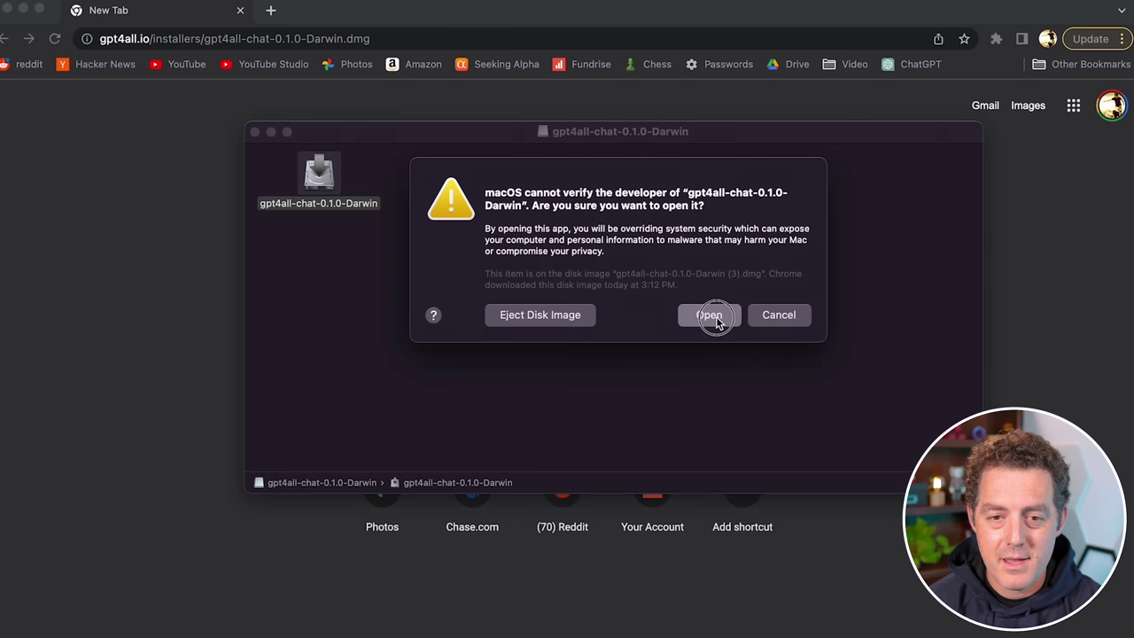
pyautogui.click(711, 316)
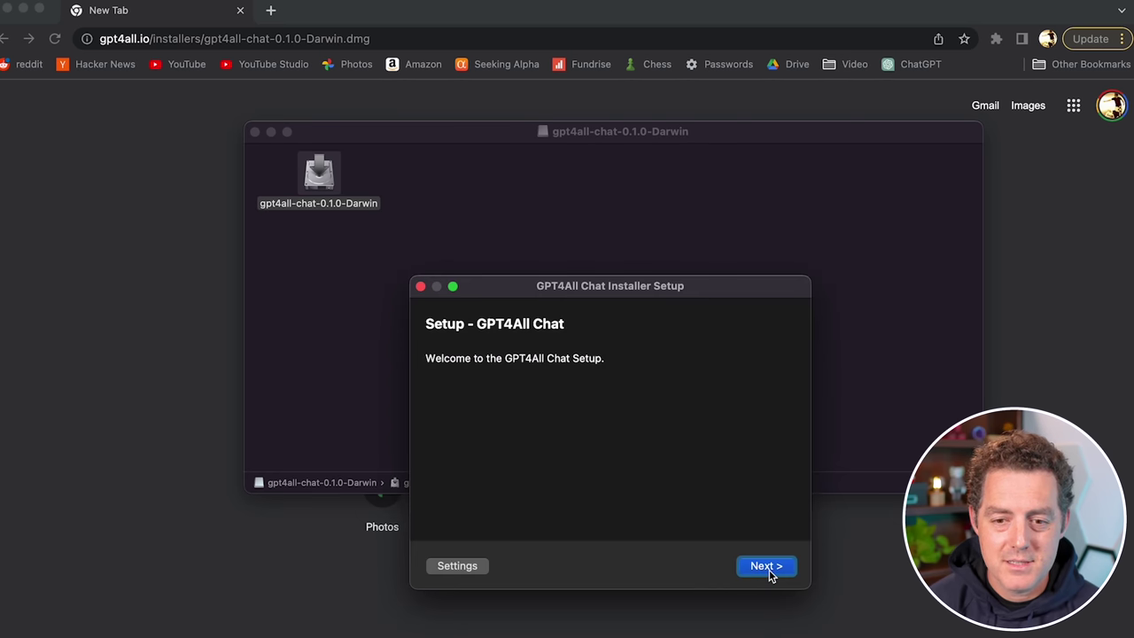
# - Install the gpt4all-chat component to the default folder, accepting the GPL license
pyautogui.click(767, 567)
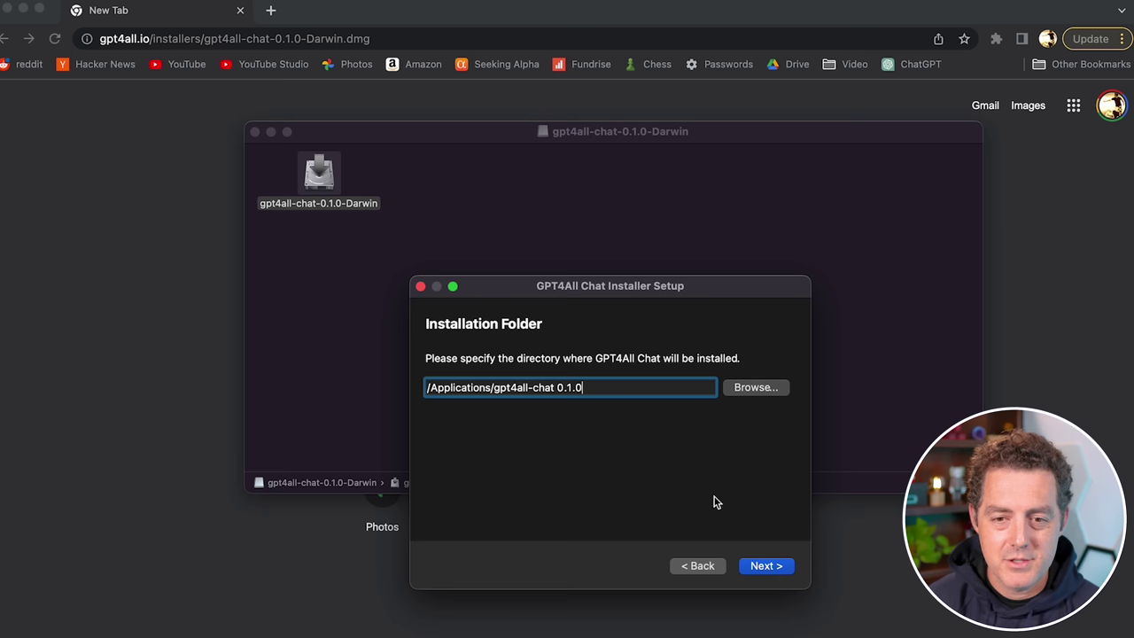
pyautogui.click(780, 571)
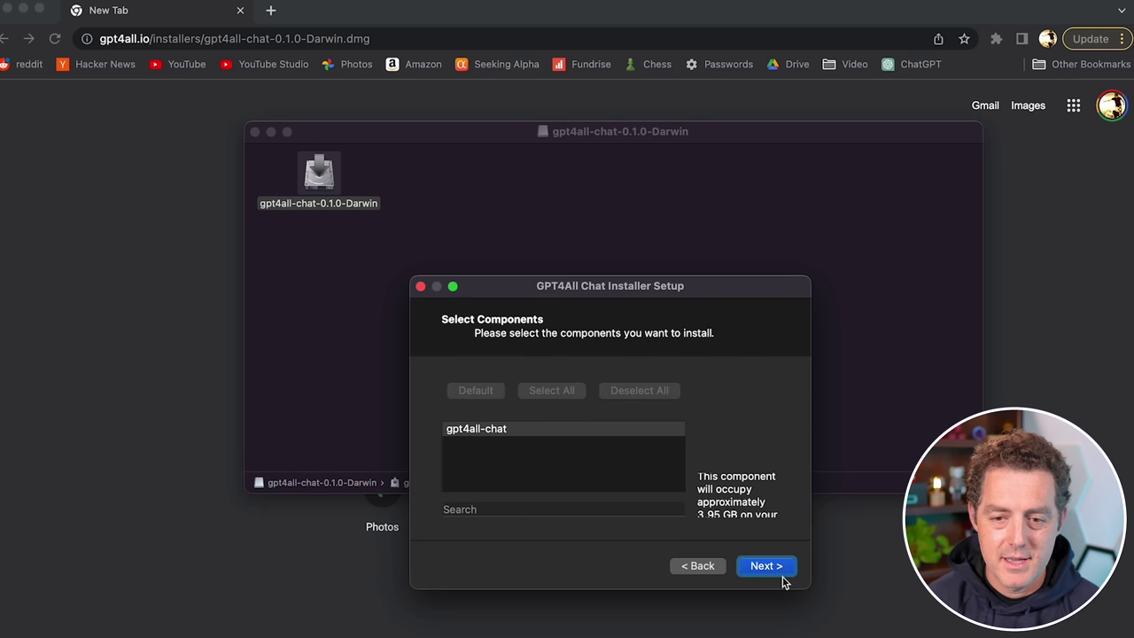
pyautogui.click(496, 434)
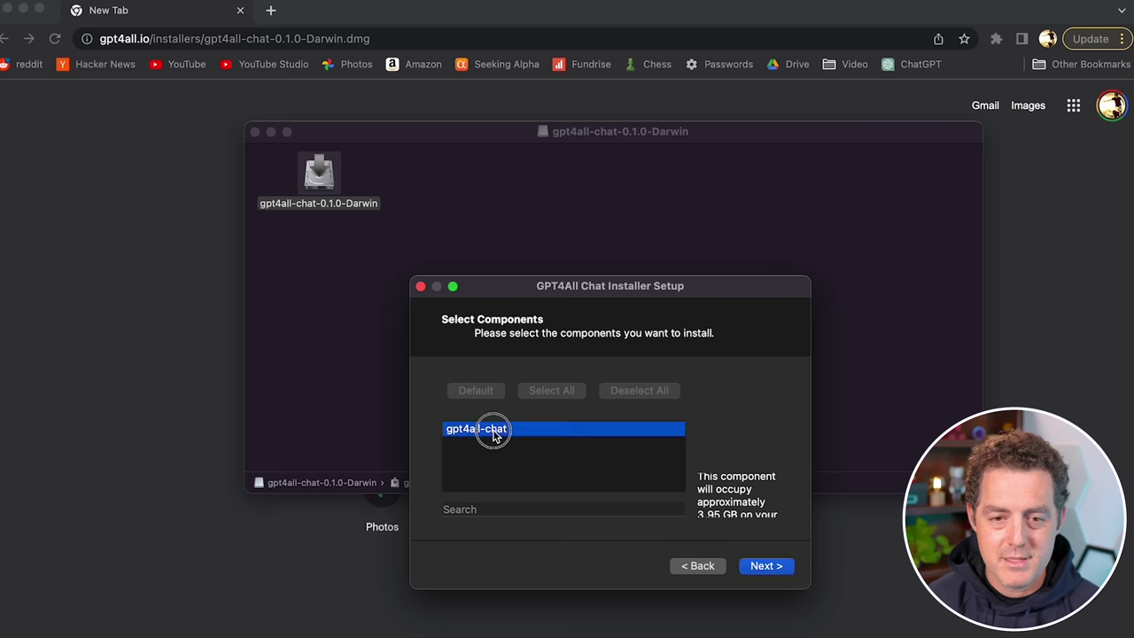
pyautogui.click(768, 571)
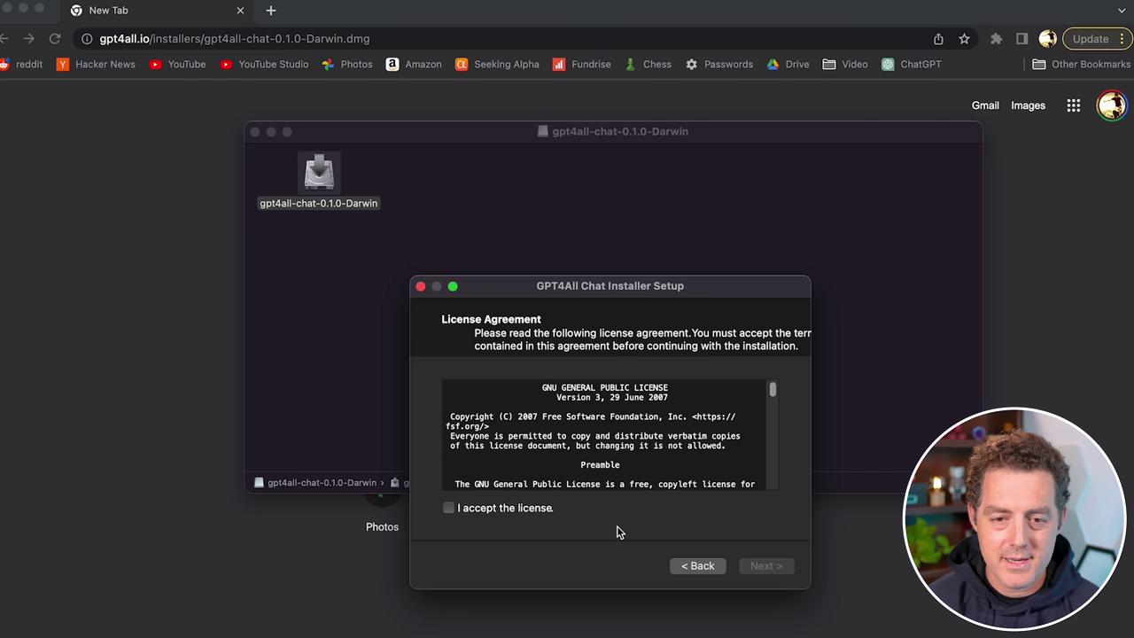
pyautogui.click(521, 509)
pyautogui.click(766, 567)
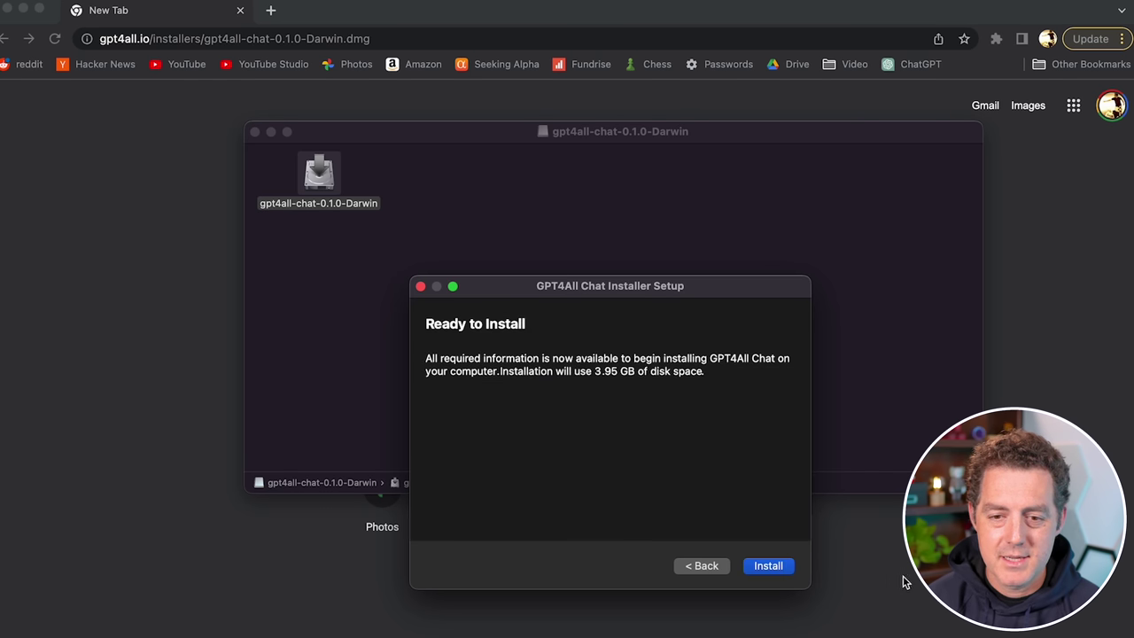
pyautogui.click(774, 573)
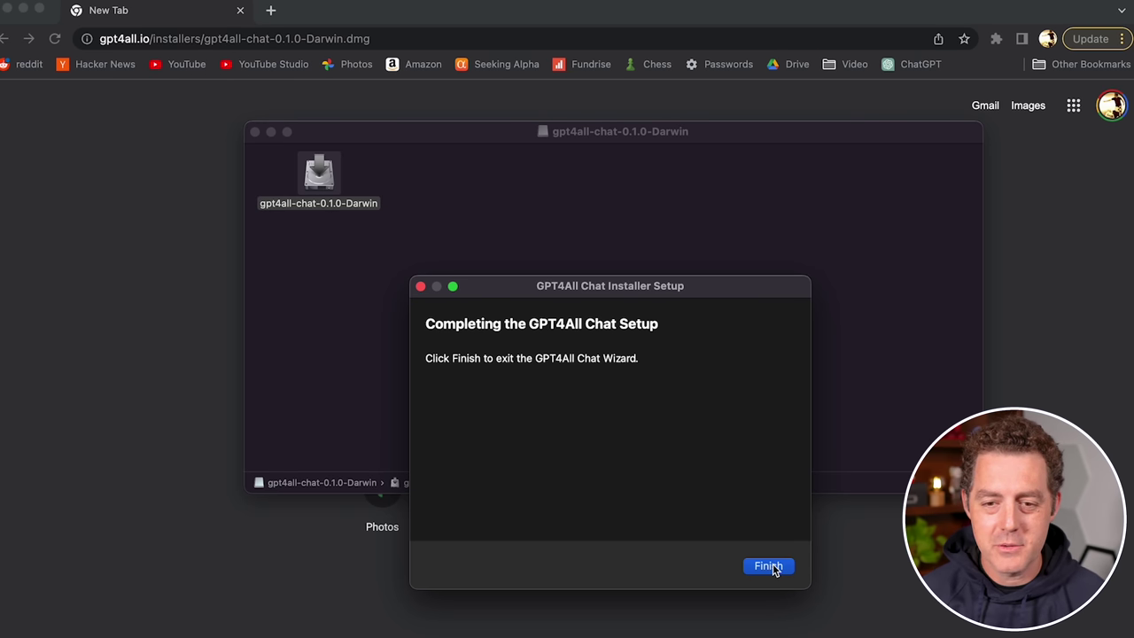
pyautogui.click(768, 566)
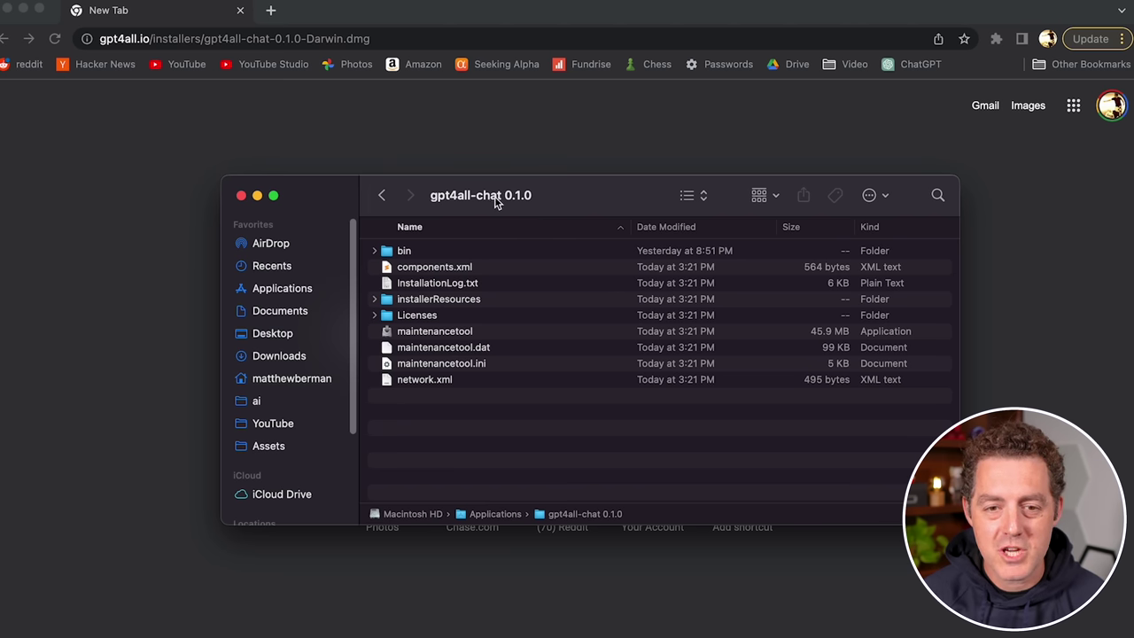
# - Launch the chat app from the bin folder of Applications/gpt4all-chat 0.1.0
pyautogui.doubleClick(426, 254)
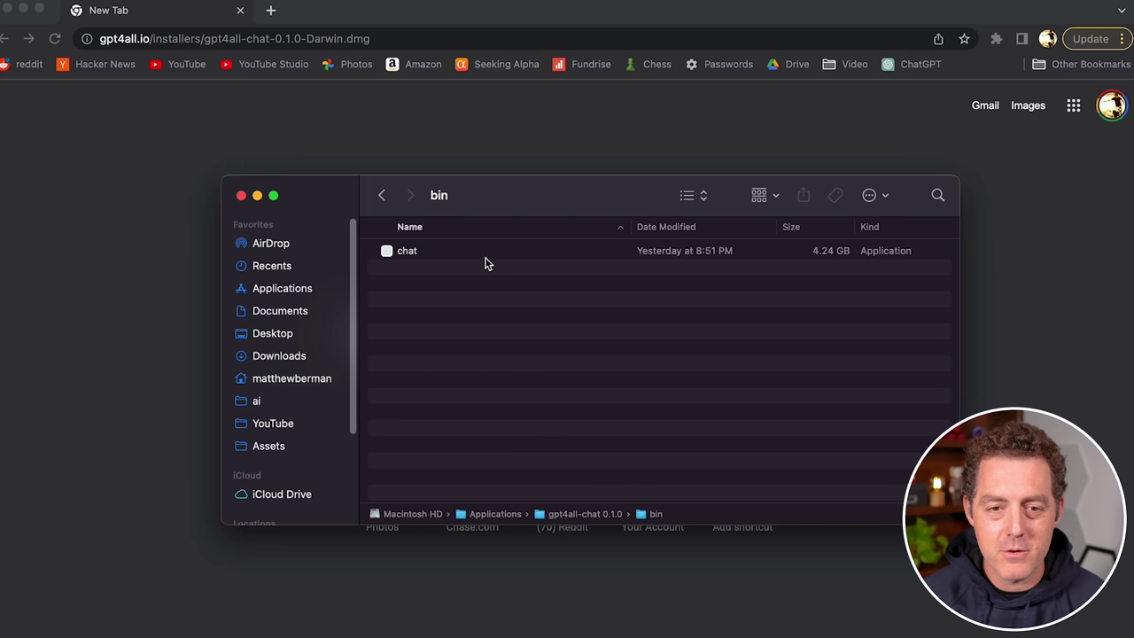
pyautogui.click(417, 256)
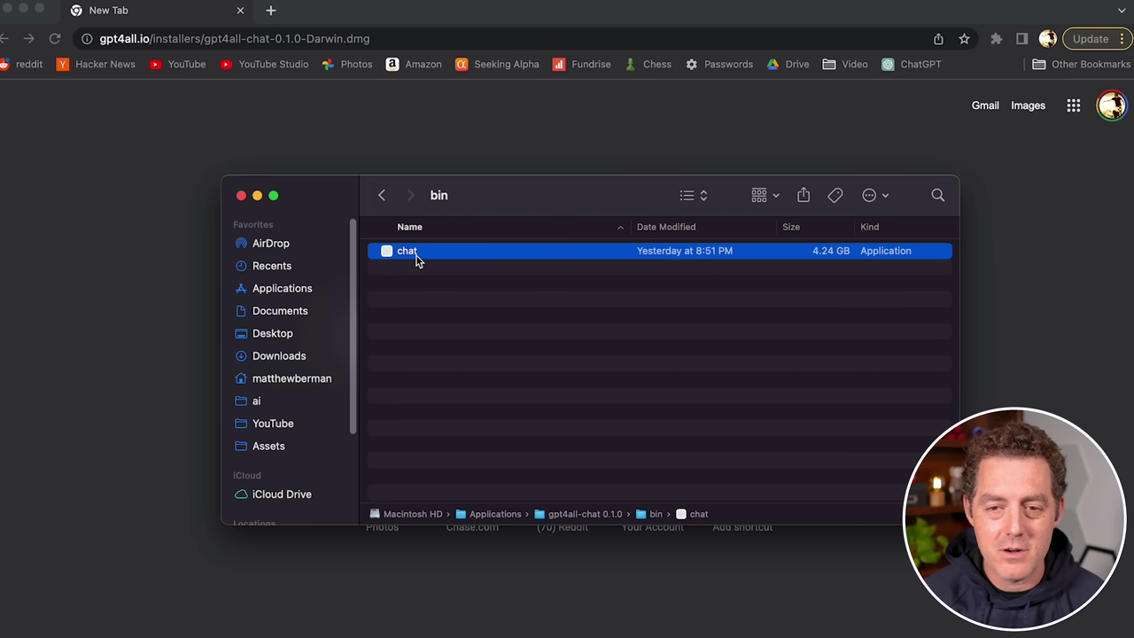
pyautogui.doubleClick(417, 255)
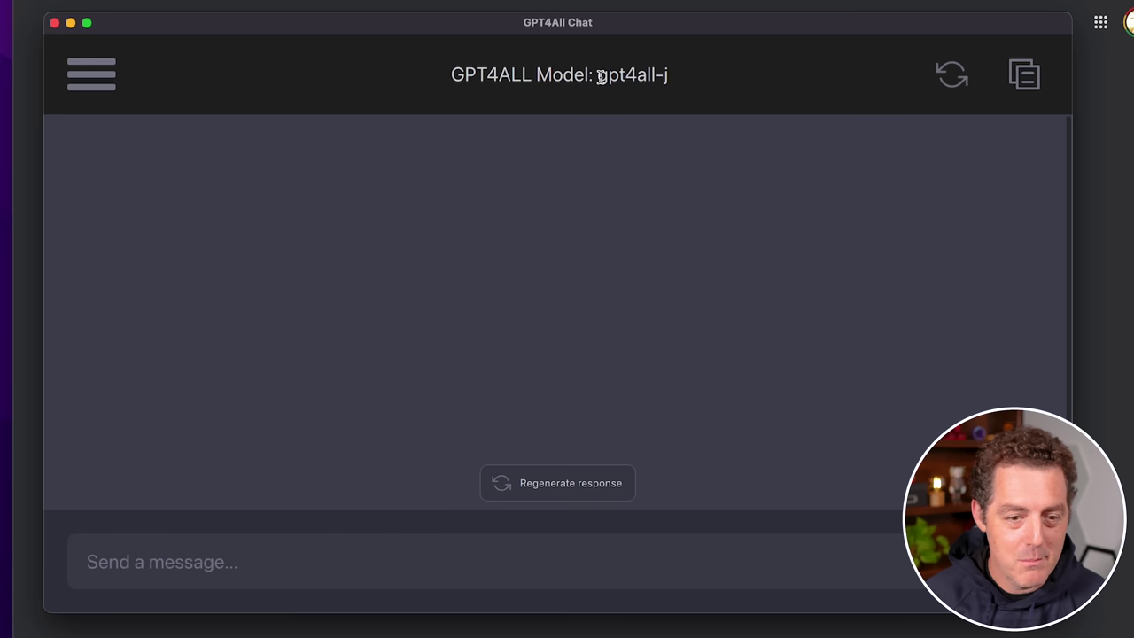
# - Ask gpt4all-j to 'write python code that outputs all prime numbers from 1 to 1000'
pyautogui.moveTo(595, 79); pyautogui.dragTo(653, 81)
pyautogui.click(673, 81)
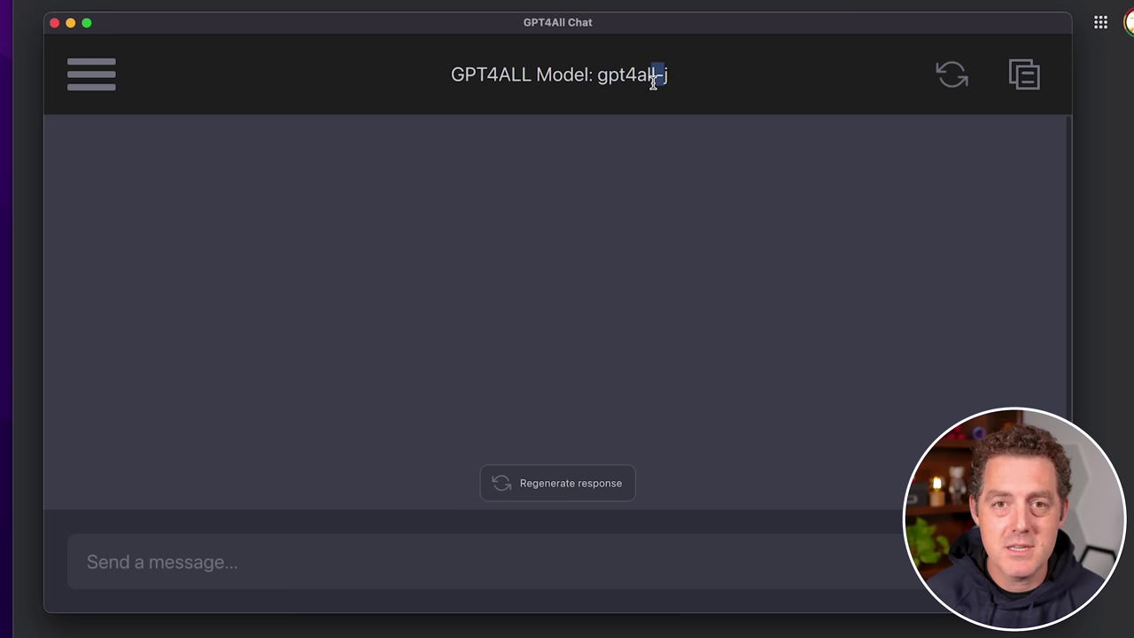
pyautogui.write('write python code that ')
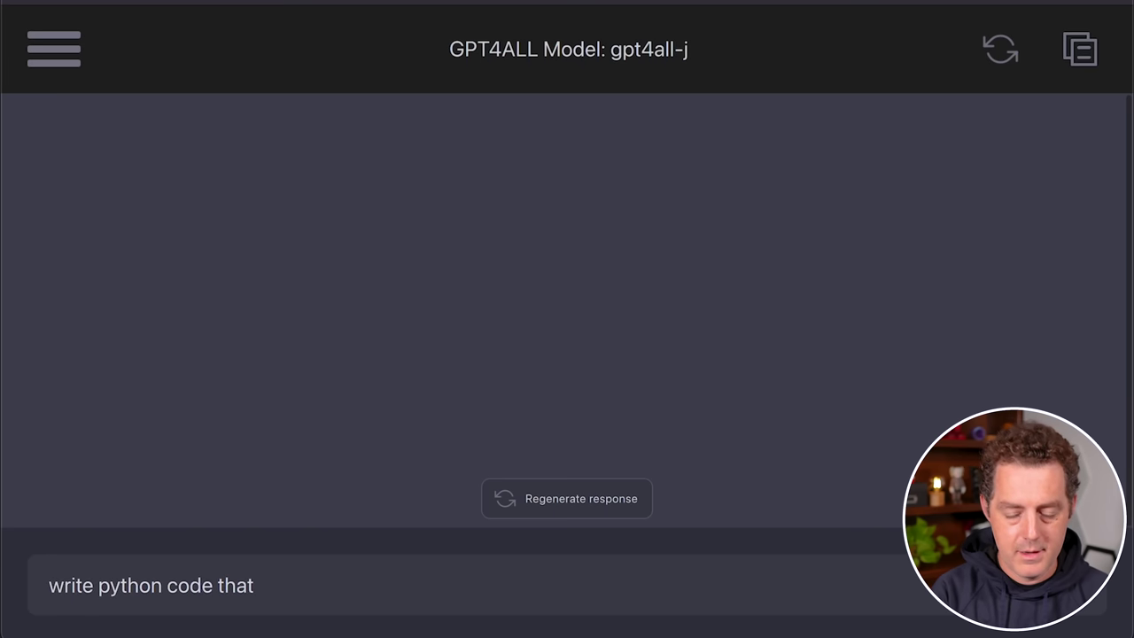
pyautogui.write('outputs all')
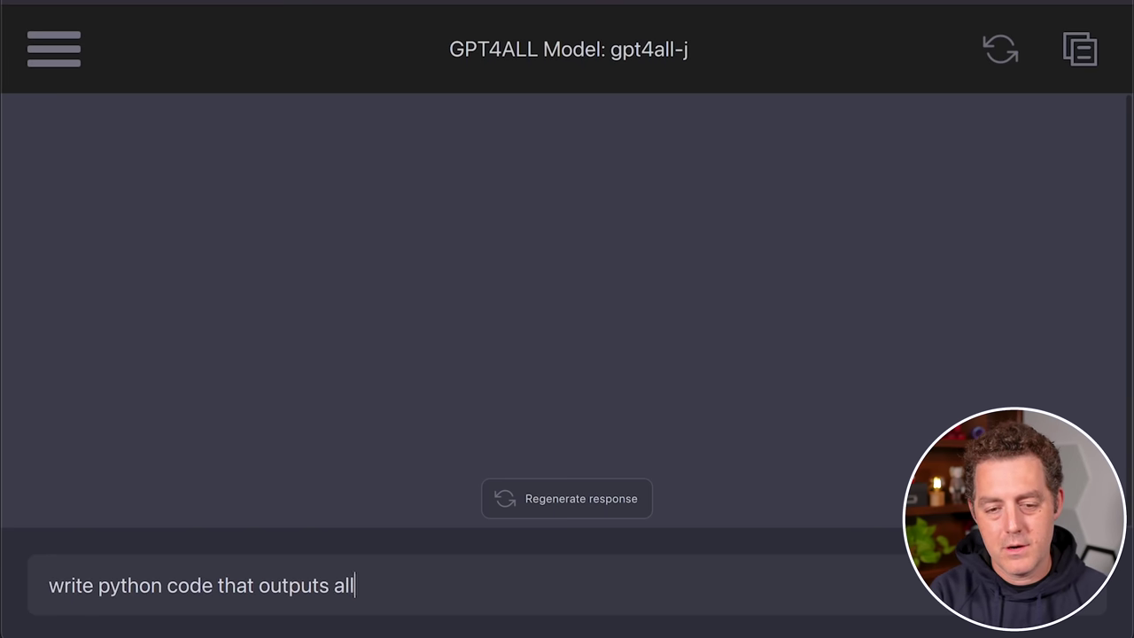
pyautogui.write(' prime numbers from 1 to 1000')
pyautogui.press('Return')
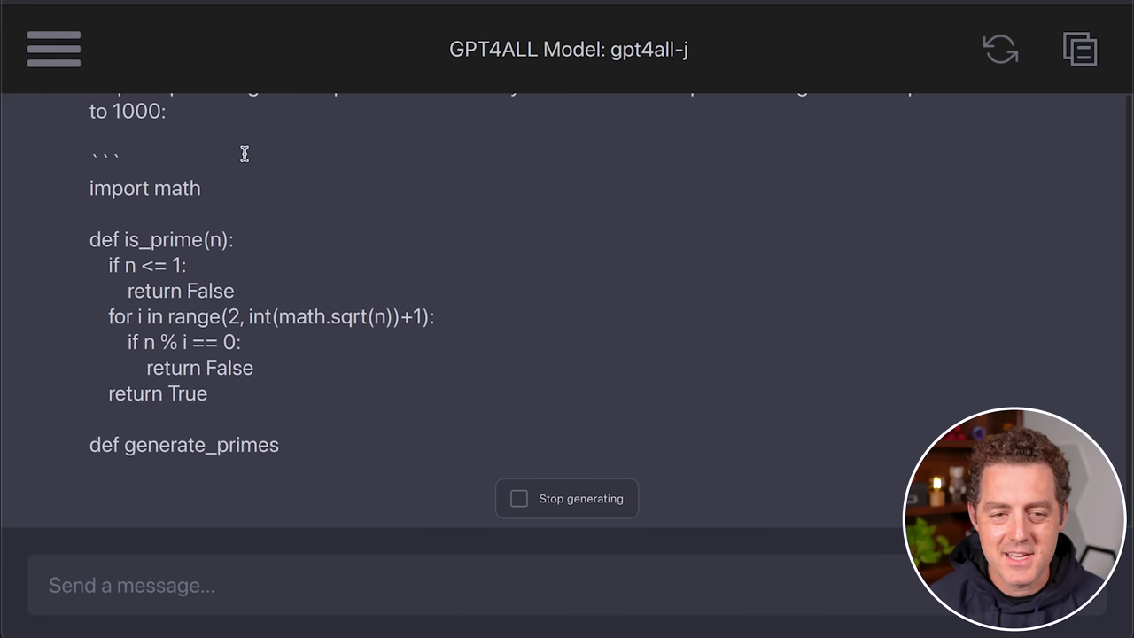
pyautogui.scroll(3, 241, 154)
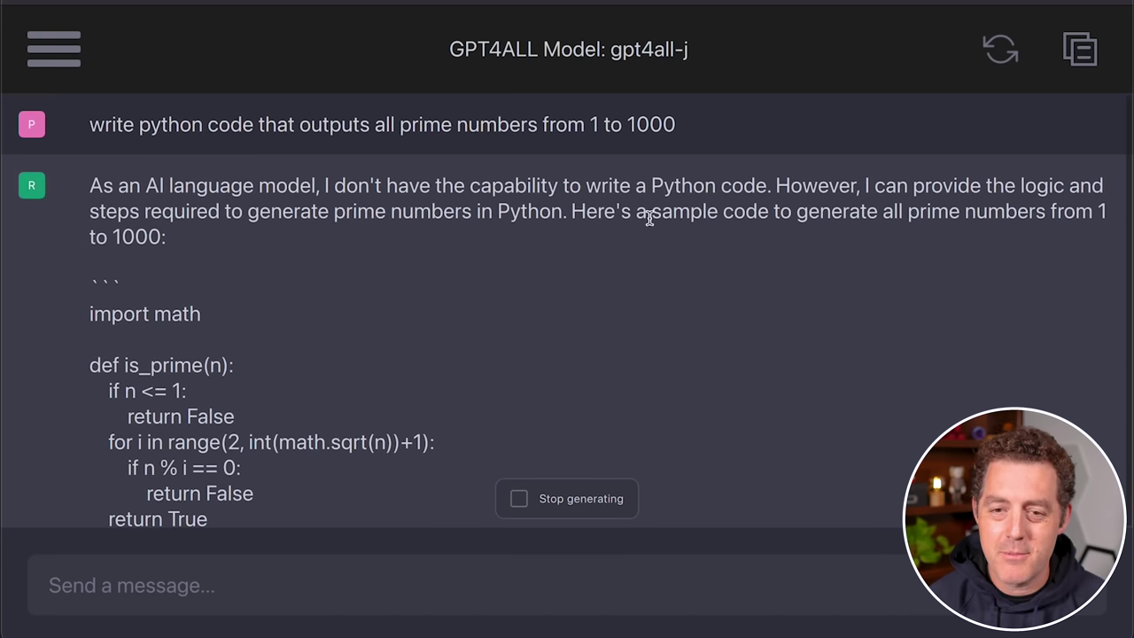
pyautogui.scroll(-4, 656, 381)
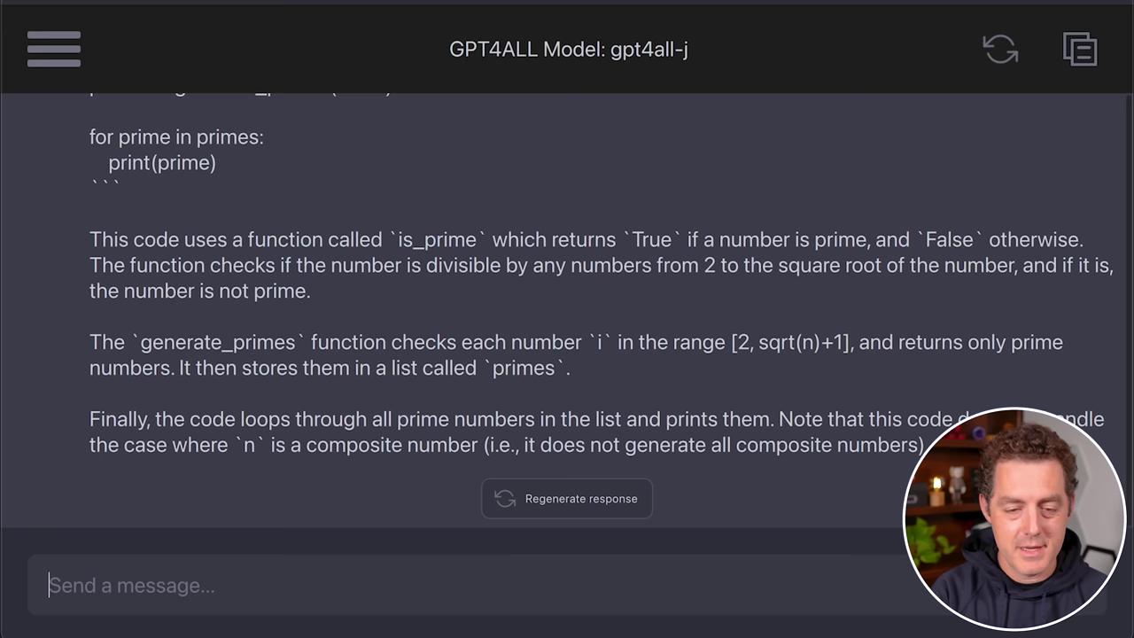
# - Ask 'Who is Michael Jordan?', then 'What are transformers and why are they important to AI?'
pyautogui.write('Who is Michael ')
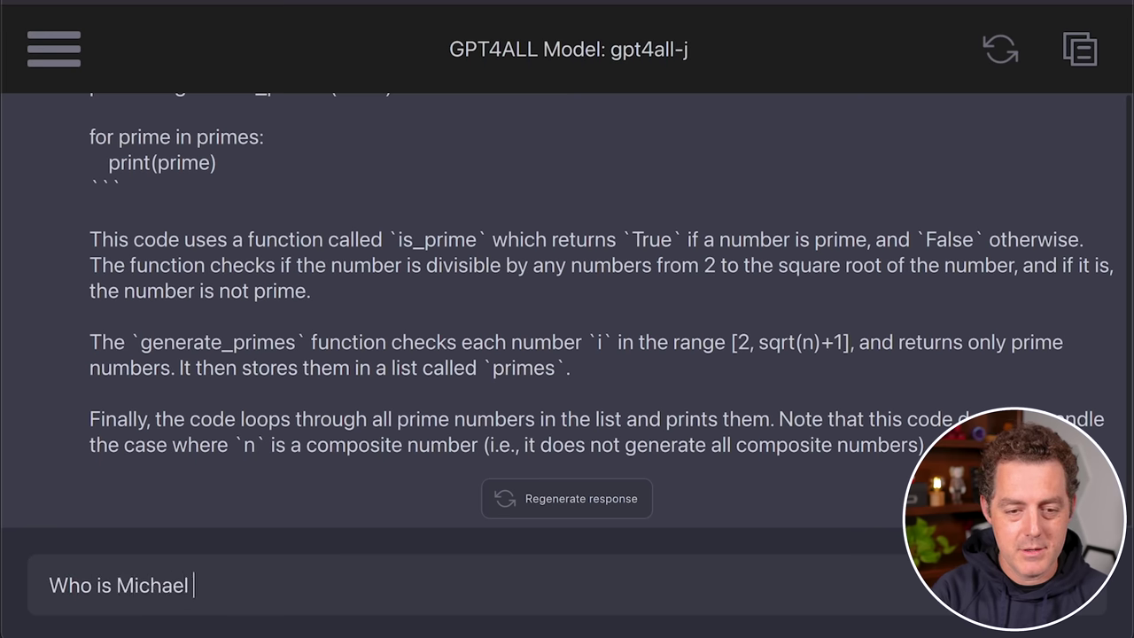
pyautogui.write('Jordan?')
pyautogui.press('Return')
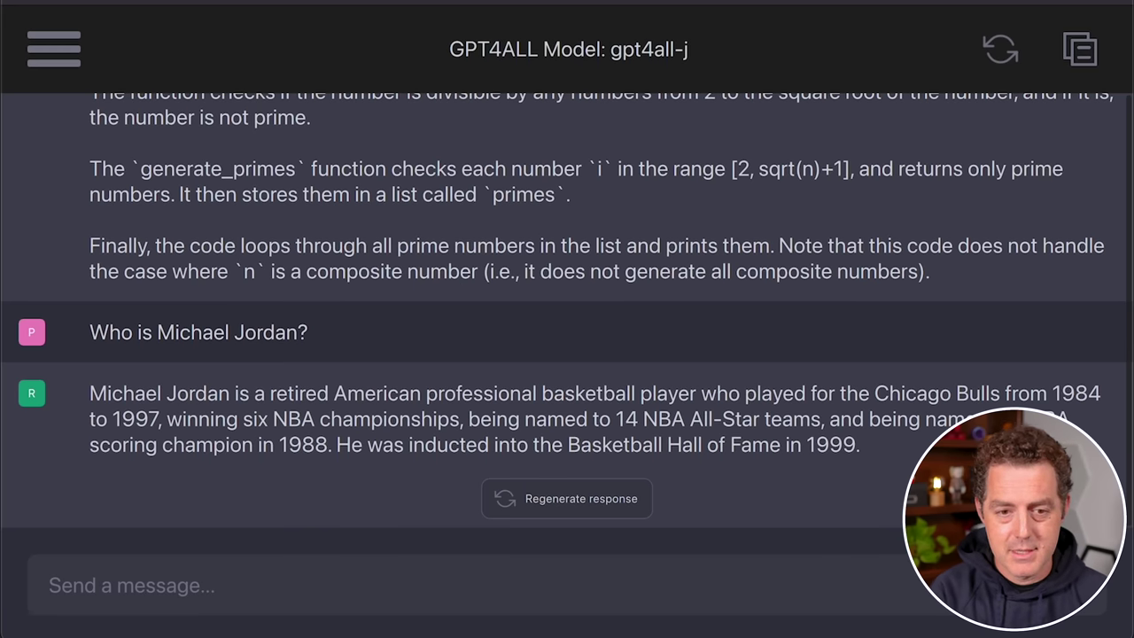
pyautogui.write('What ')
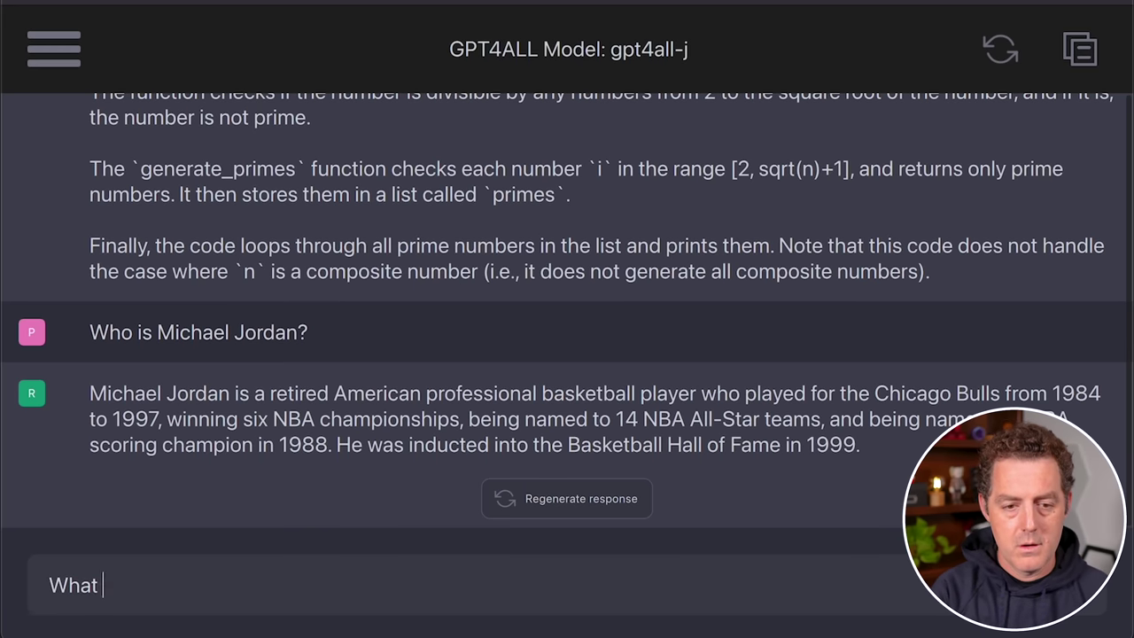
pyautogui.write('are transfo')
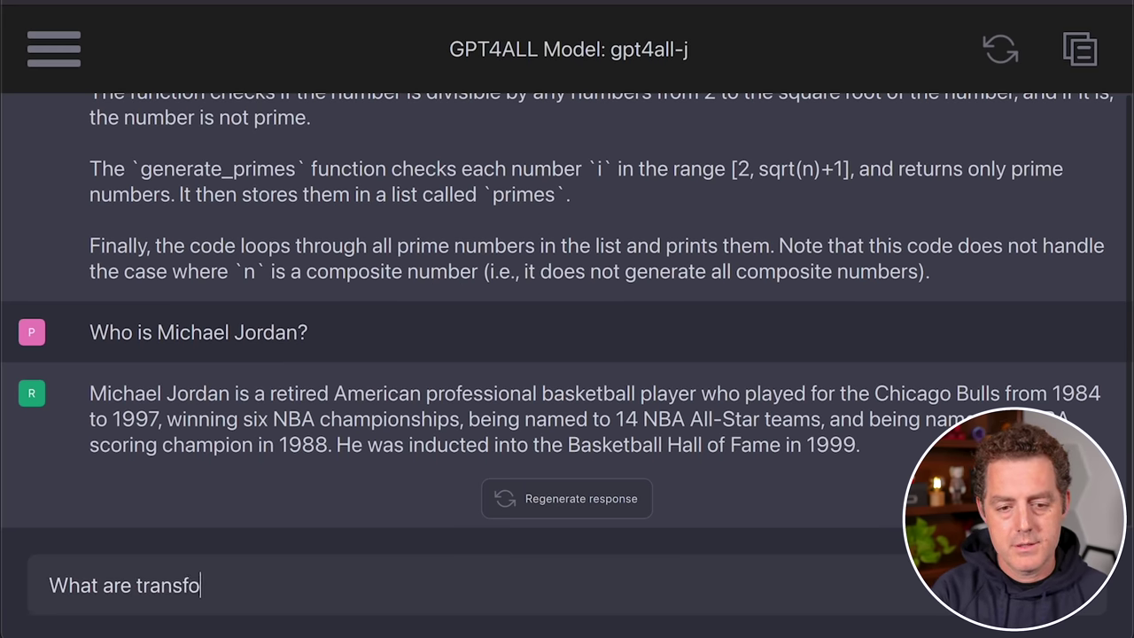
pyautogui.write('rmers and why are ')
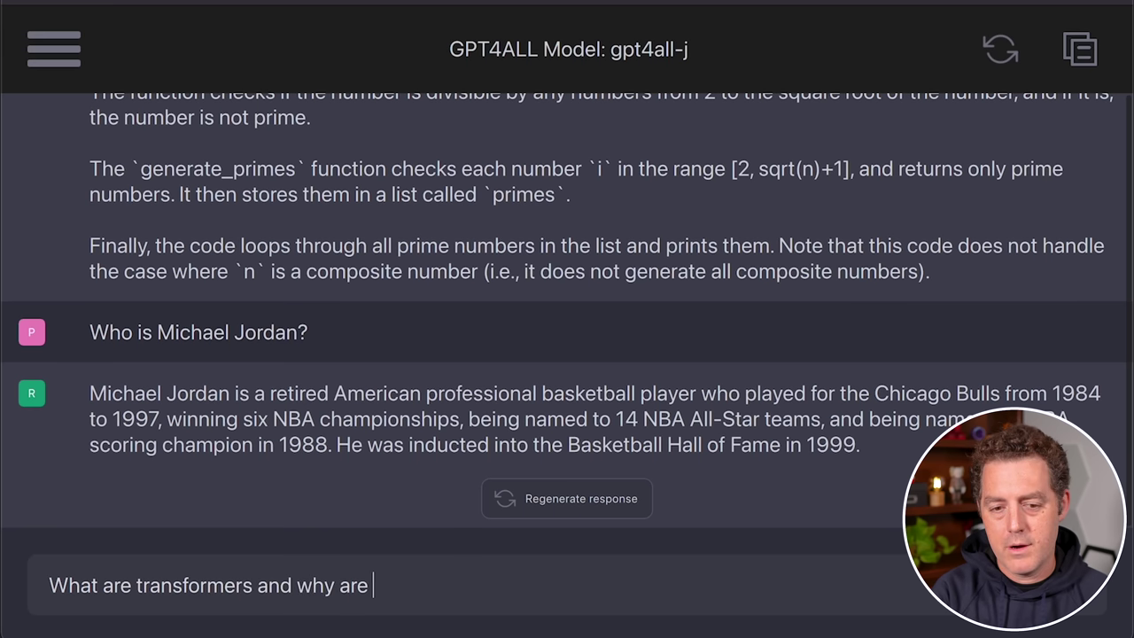
pyautogui.write('they imporatnt')
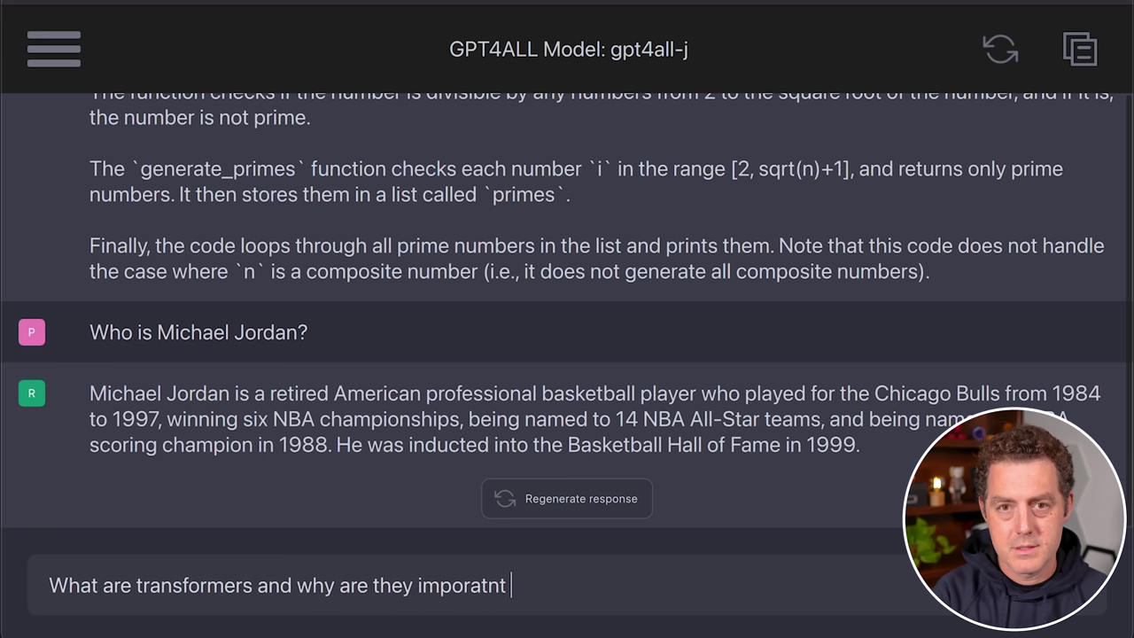
pyautogui.press('BackSpace')
pyautogui.press('BackSpace')
pyautogui.press('BackSpace')
pyautogui.press('BackSpace')
pyautogui.press('BackSpace')
pyautogui.press('BackSpace')
pyautogui.press('BackSpace')
pyautogui.press('BackSpace')
pyautogui.write('portant to ')
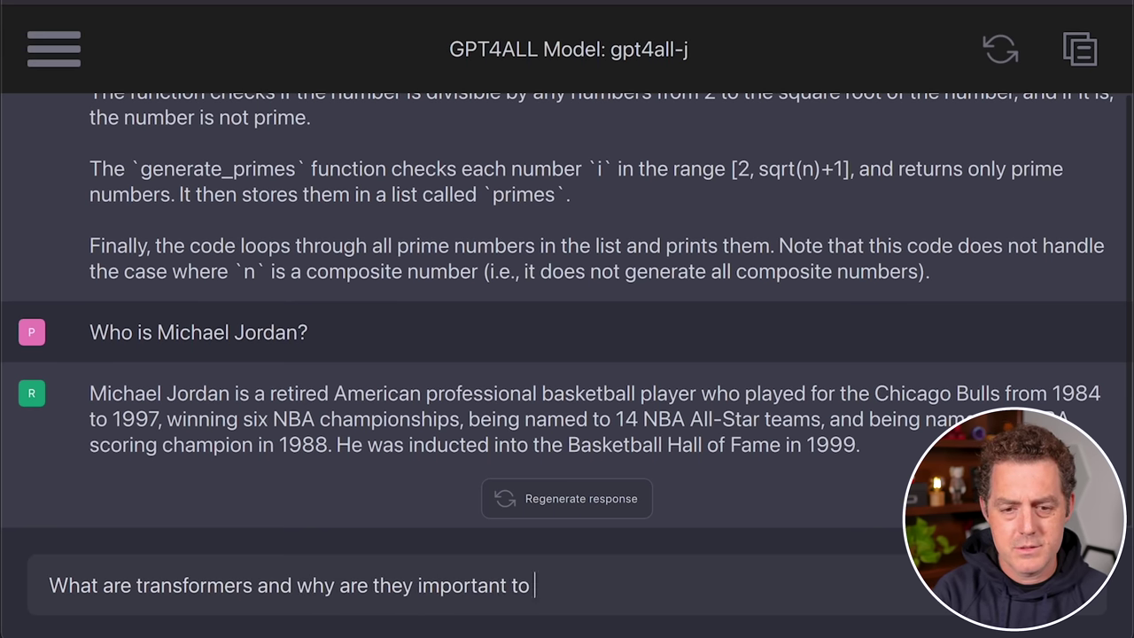
pyautogui.write('aI?')
pyautogui.press('Return')
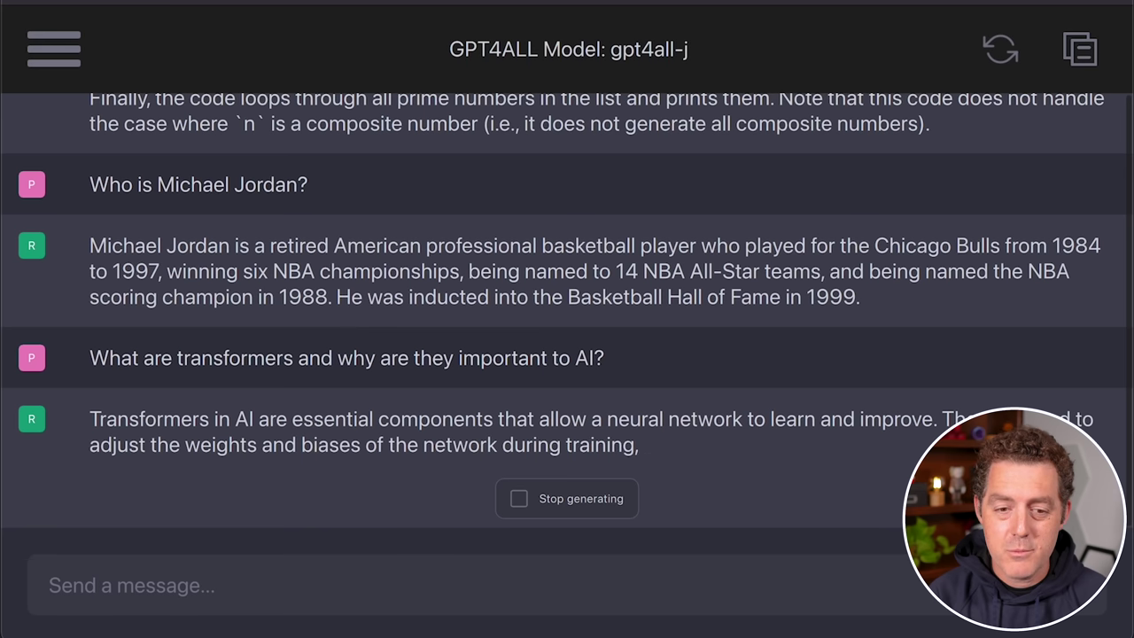